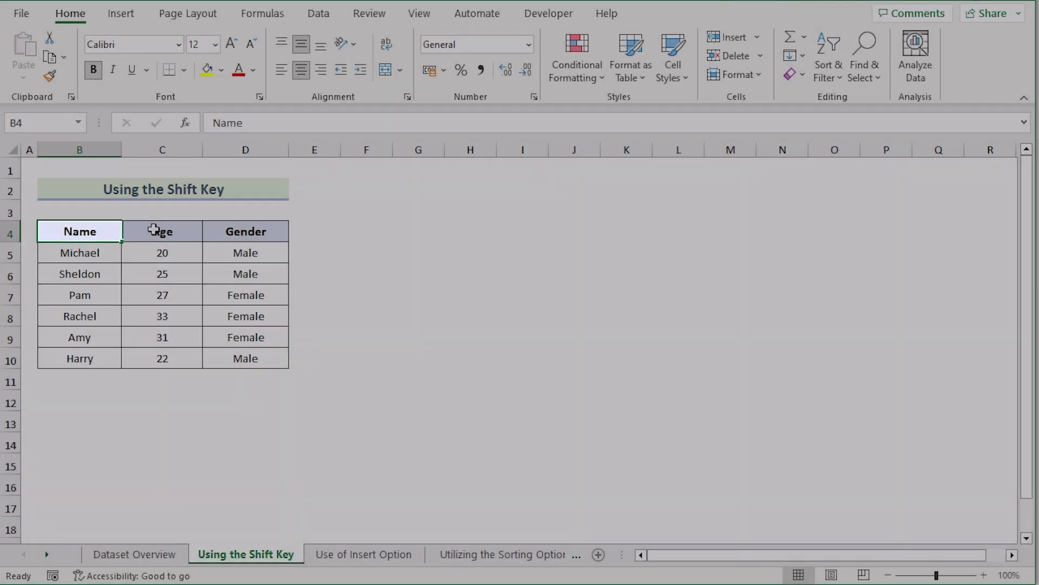
# Step: Highlight the Name, Age and Gender columns of the Shift Key table
pyautogui.click(173, 227)
pyautogui.click(241, 233)
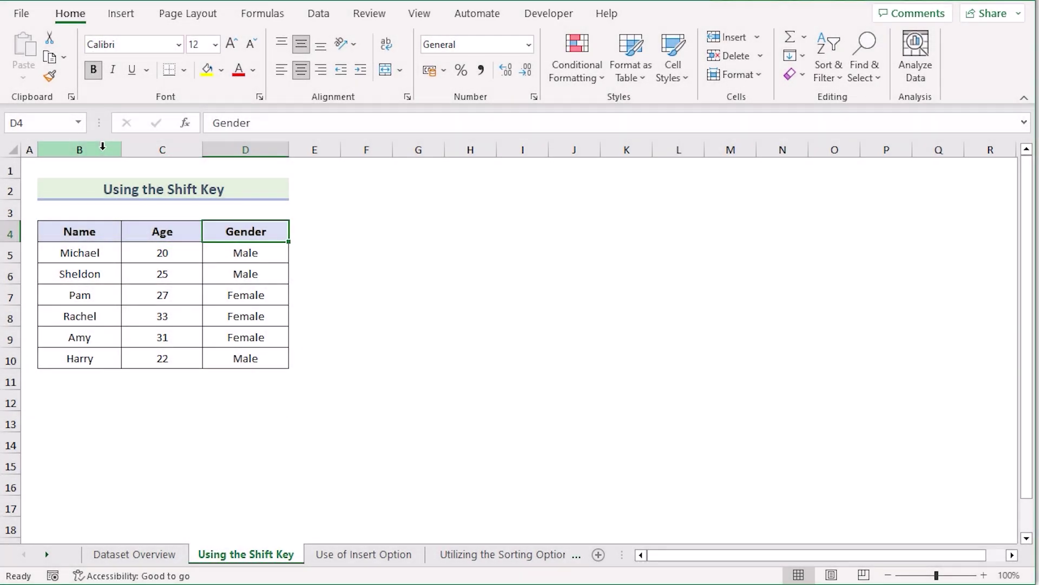
pyautogui.click(102, 145)
pyautogui.click(164, 145)
pyautogui.click(232, 145)
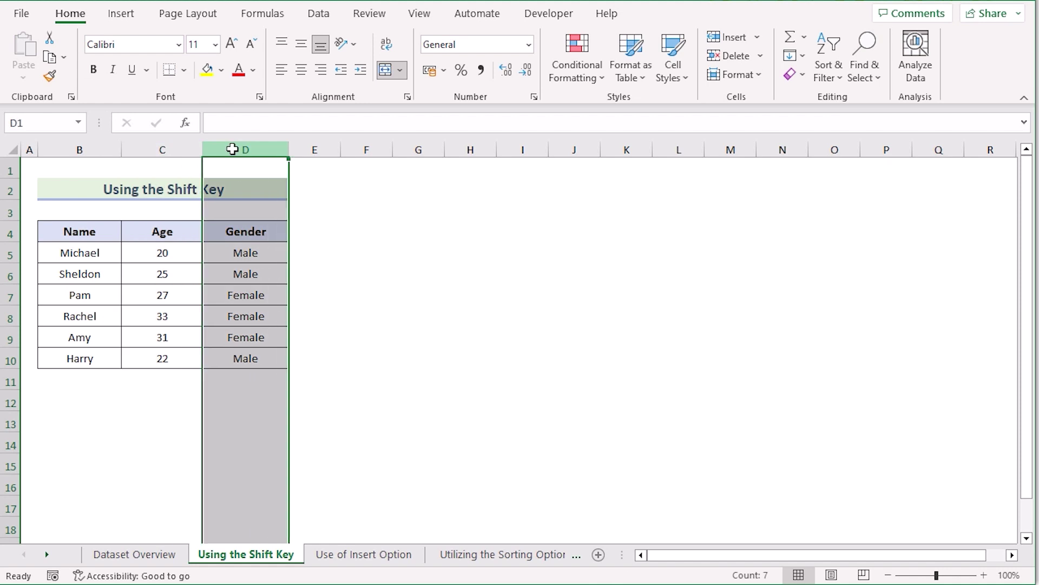
pyautogui.click(96, 253)
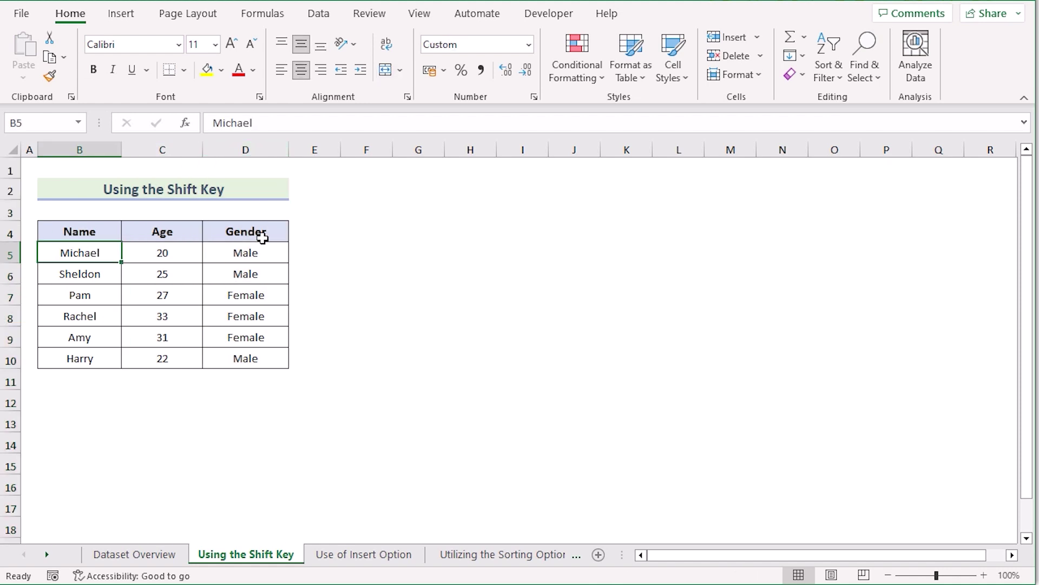
# Step: Shift-drag Harry's row B10:D10 up to row 7, between Pam and Rachel
pyautogui.click(87, 360)
pyautogui.hotkey('shift', 'Right')
pyautogui.hotkey('shift', 'Right')
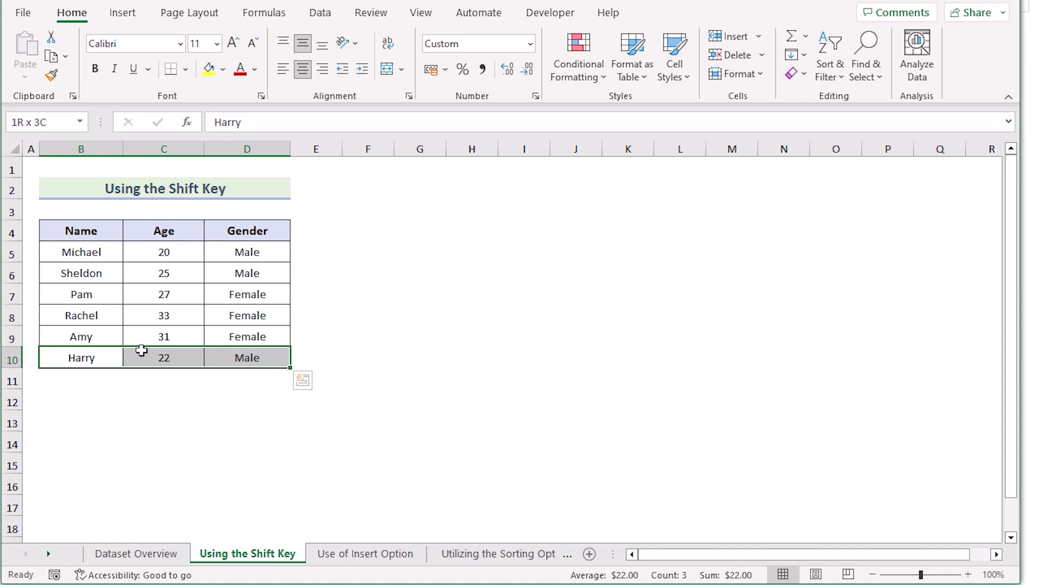
pyautogui.press('shift')
pyautogui.moveTo(115, 349); pyautogui.dragTo(122, 287)
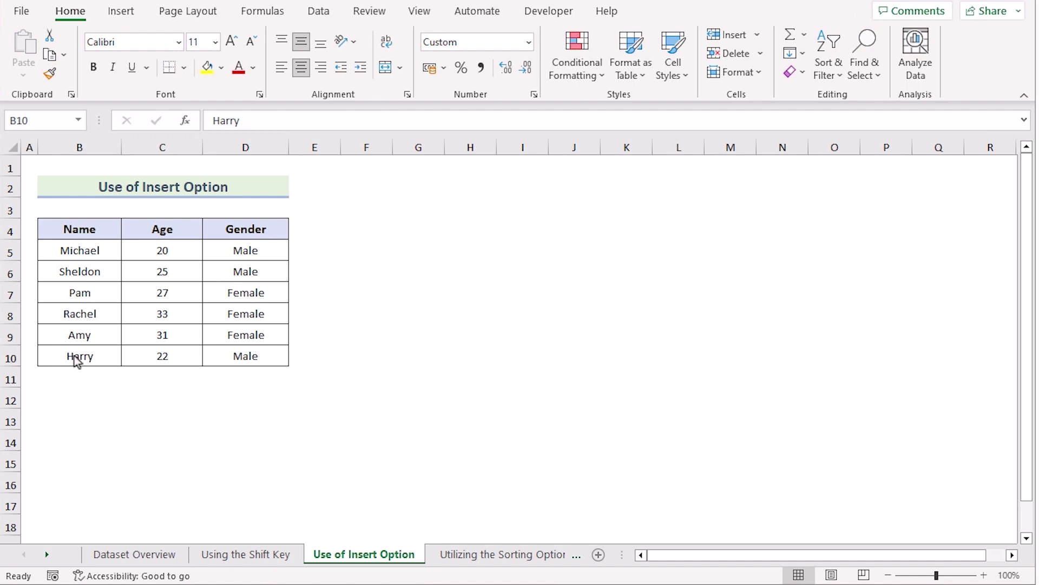
# Step: Cut Harry's row B10:D10 and insert the cut cells at B7, above Pam
pyautogui.click(76, 360)
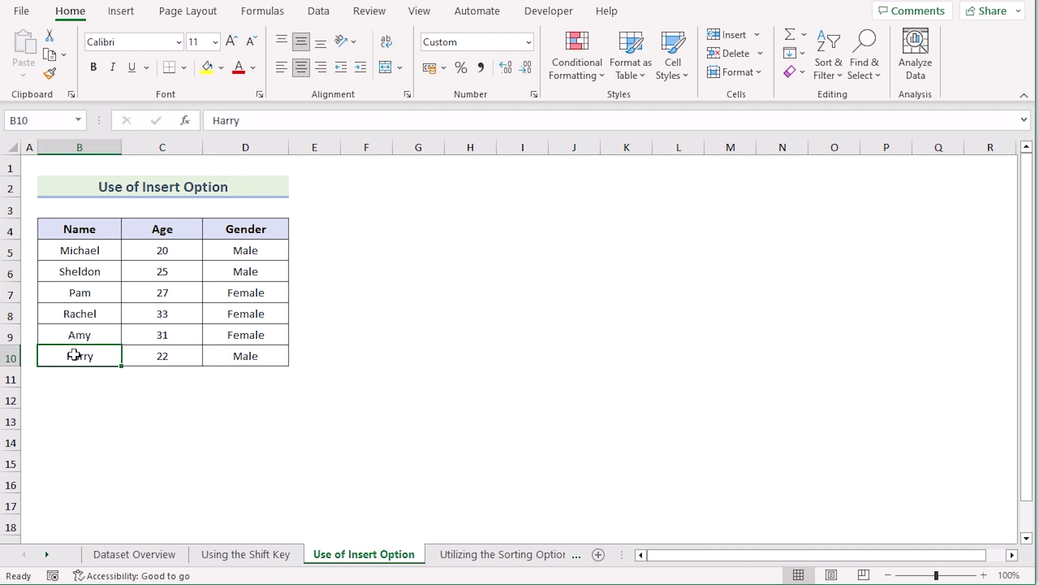
pyautogui.keyDown('shift'); pyautogui.click(242, 355); pyautogui.keyUp('shift')
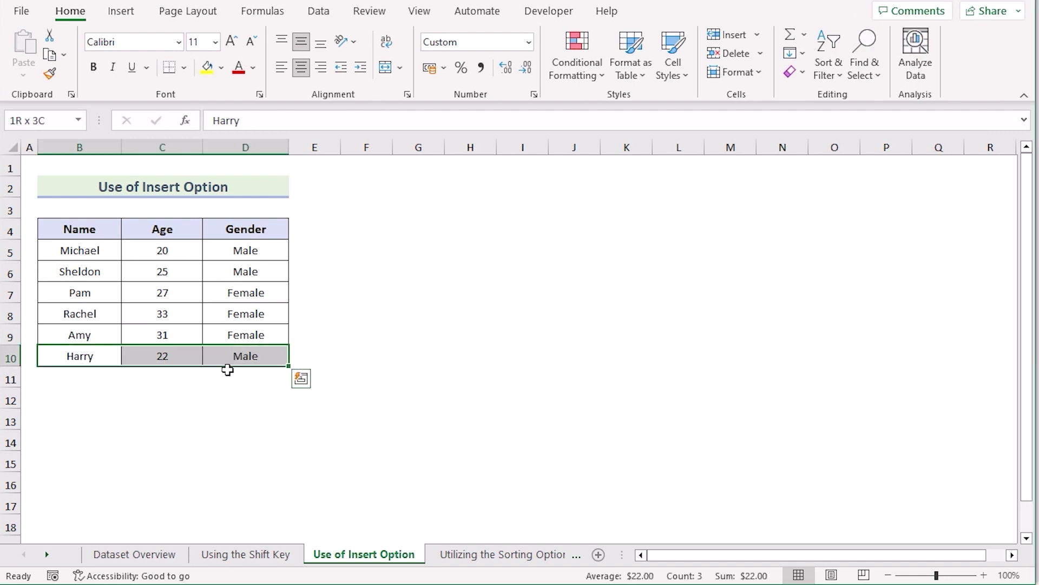
pyautogui.rightClick(279, 350)
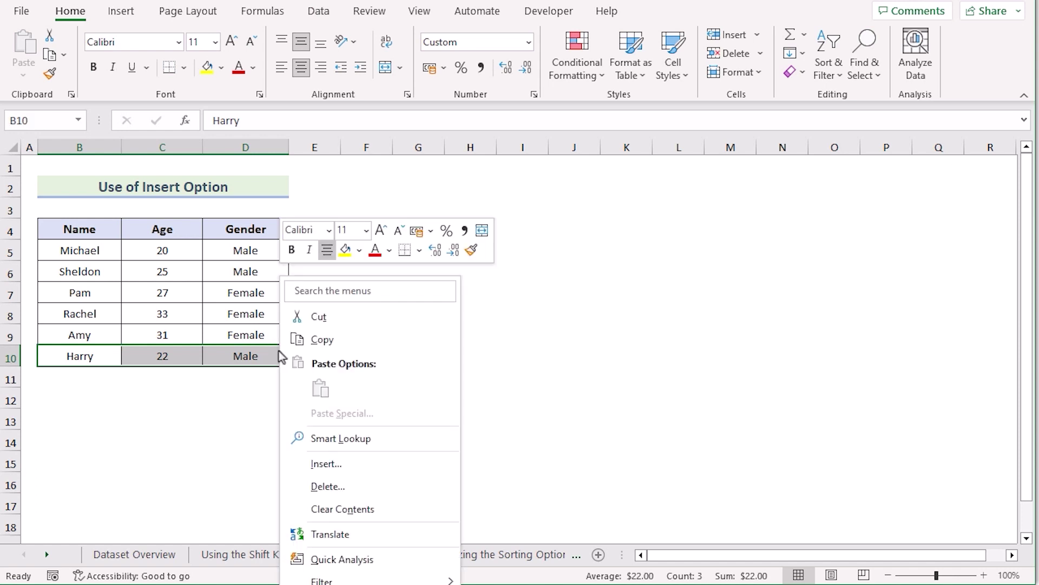
pyautogui.click(361, 318)
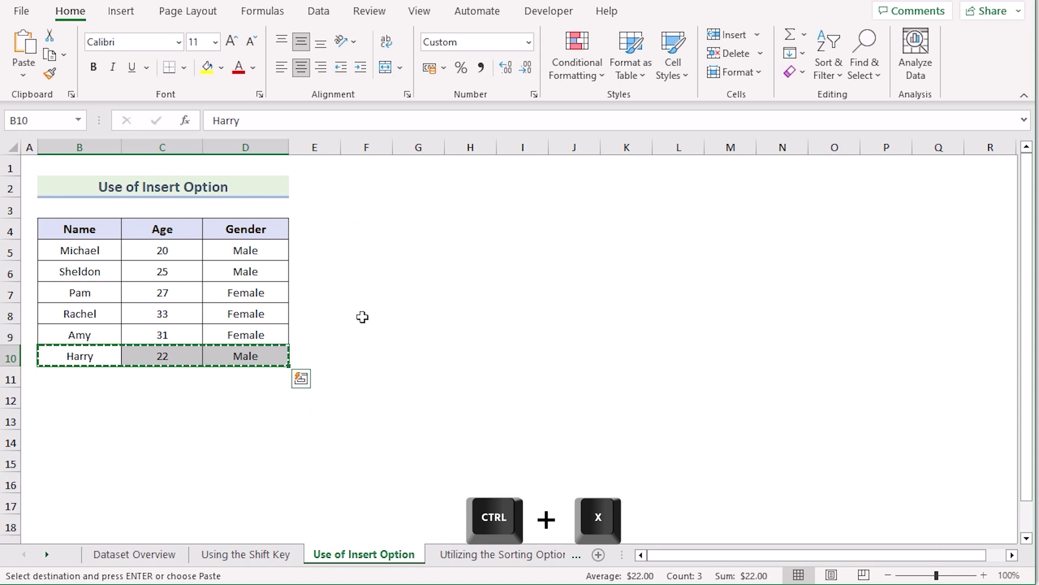
pyautogui.click(89, 290)
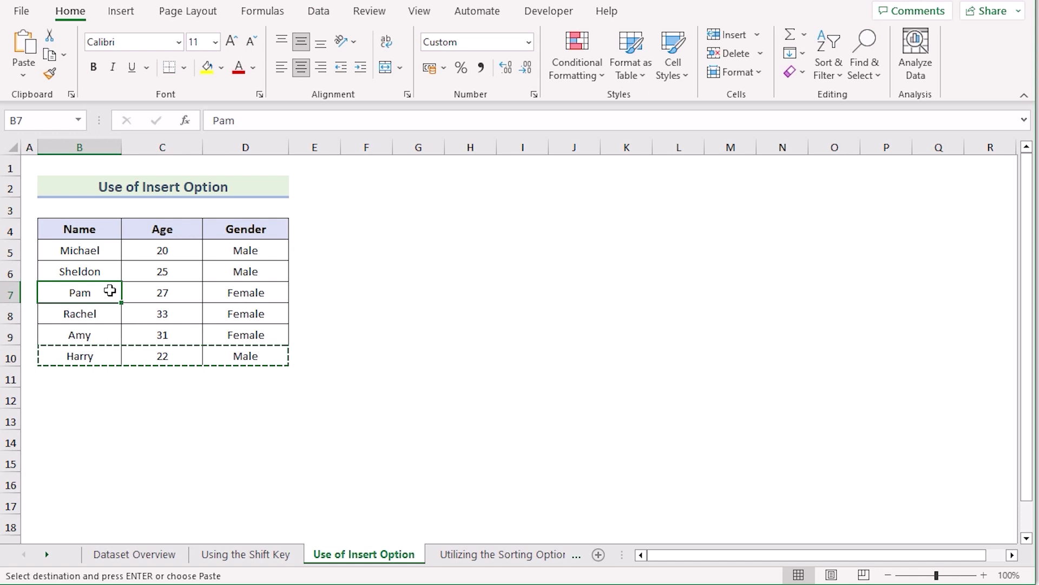
pyautogui.rightClick(111, 292)
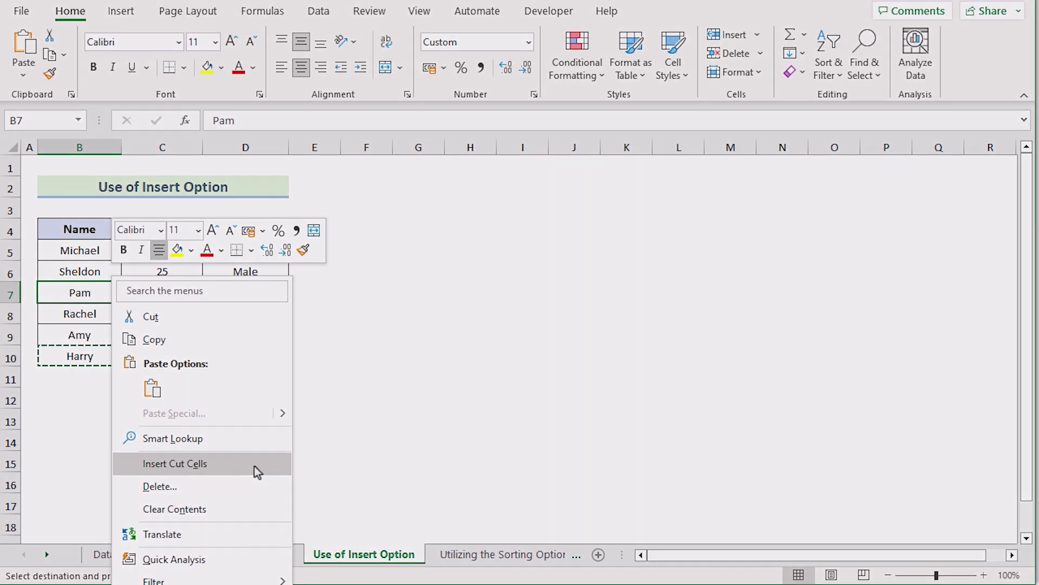
pyautogui.click(254, 466)
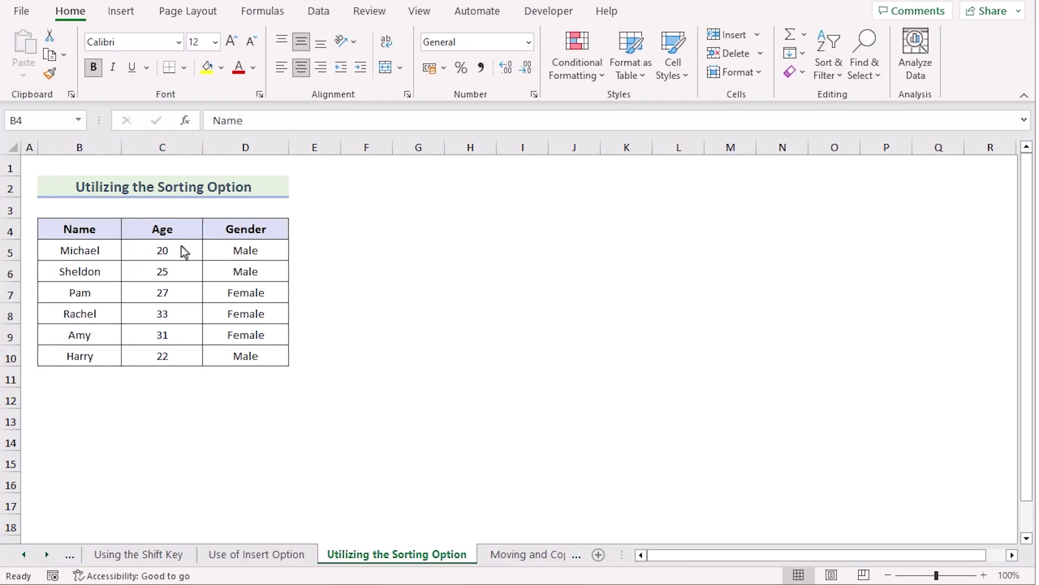
# Step: Select the whole table and sort it by Gender, A to Z, Female rows first
pyautogui.click(88, 228)
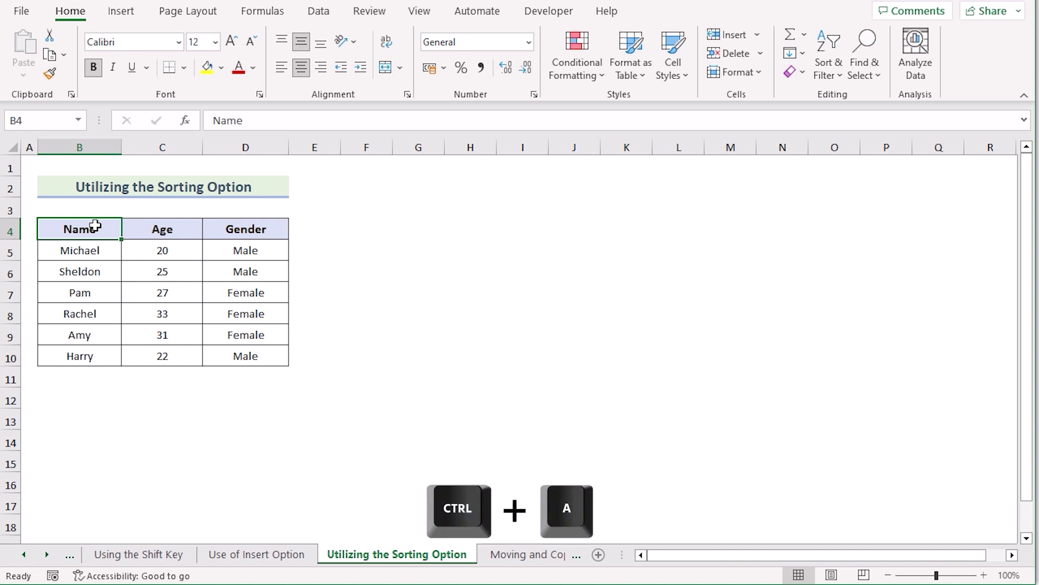
pyautogui.hotkey('ctrl', 'a')
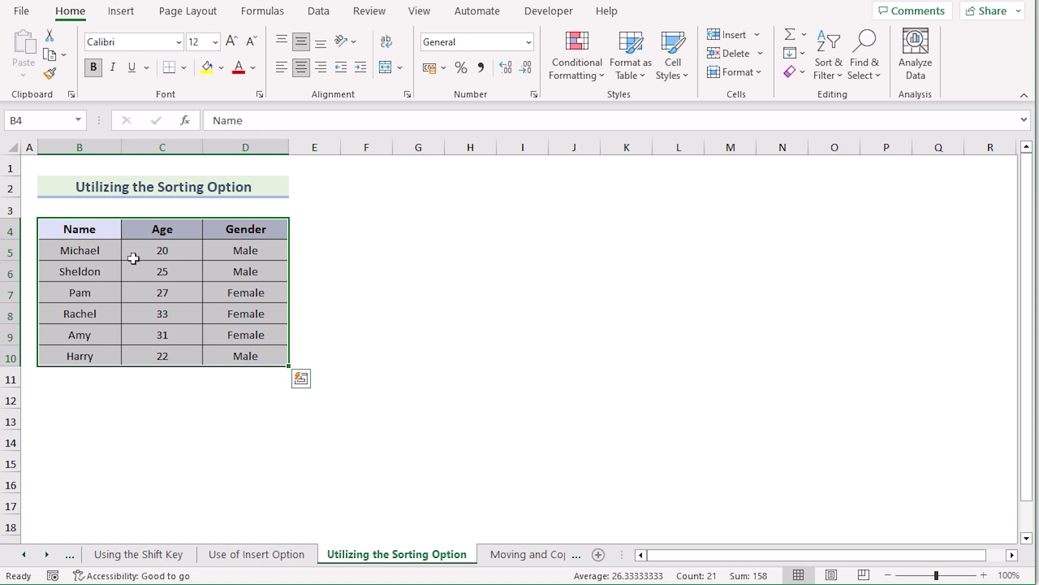
pyautogui.click(329, 21)
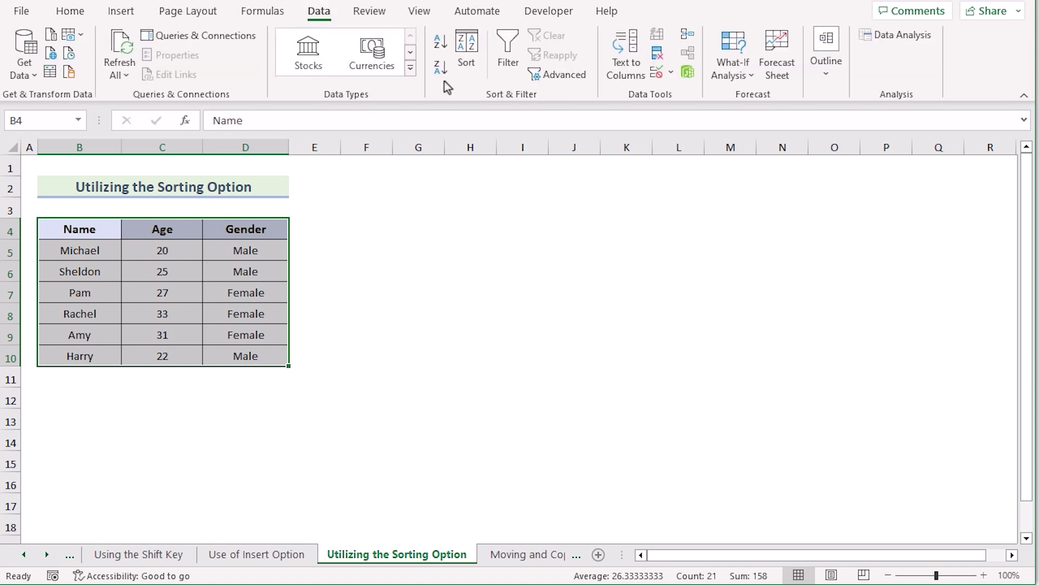
pyautogui.click(466, 54)
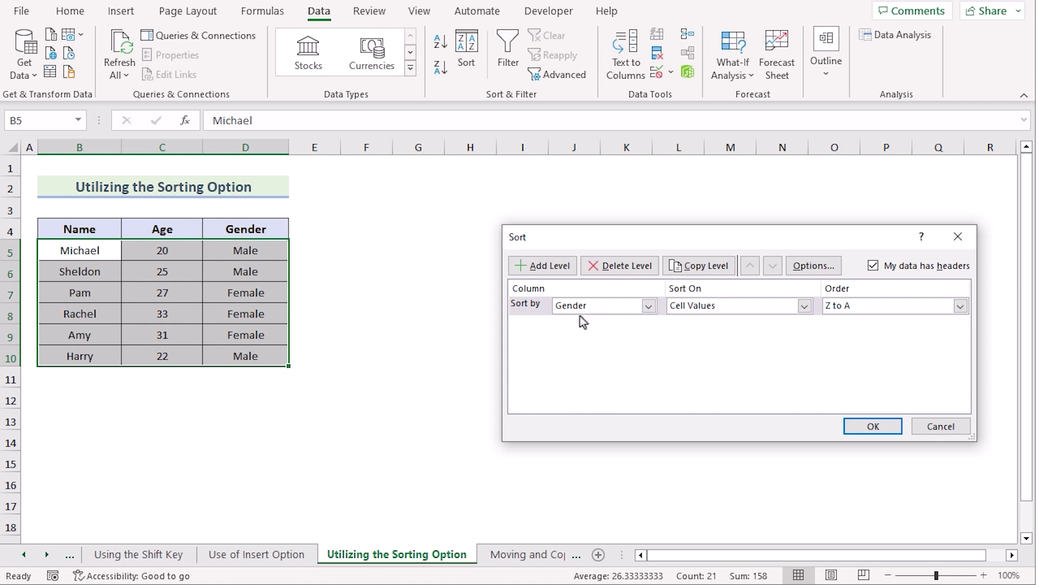
pyautogui.click(960, 306)
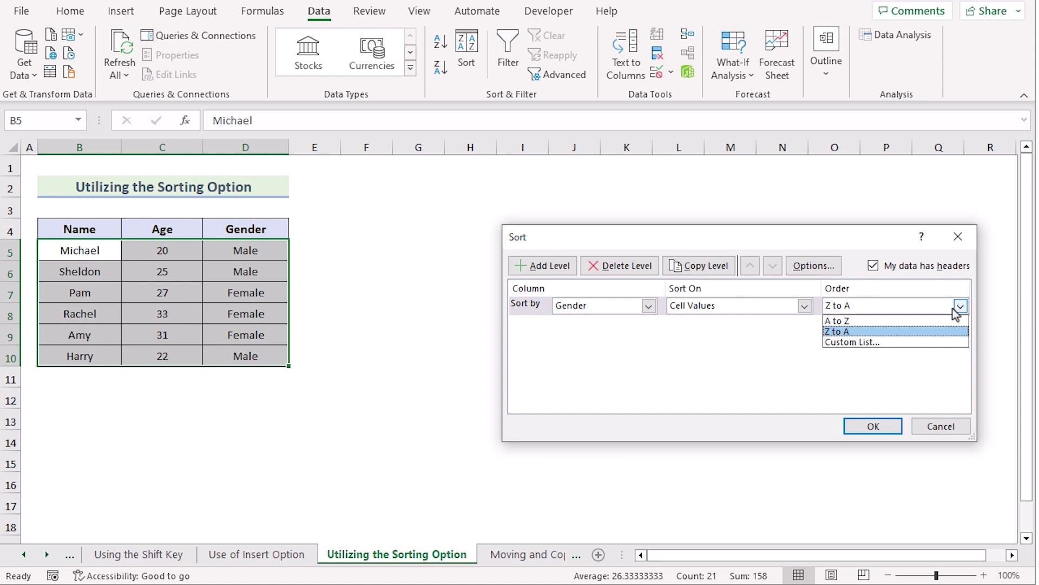
pyautogui.click(868, 321)
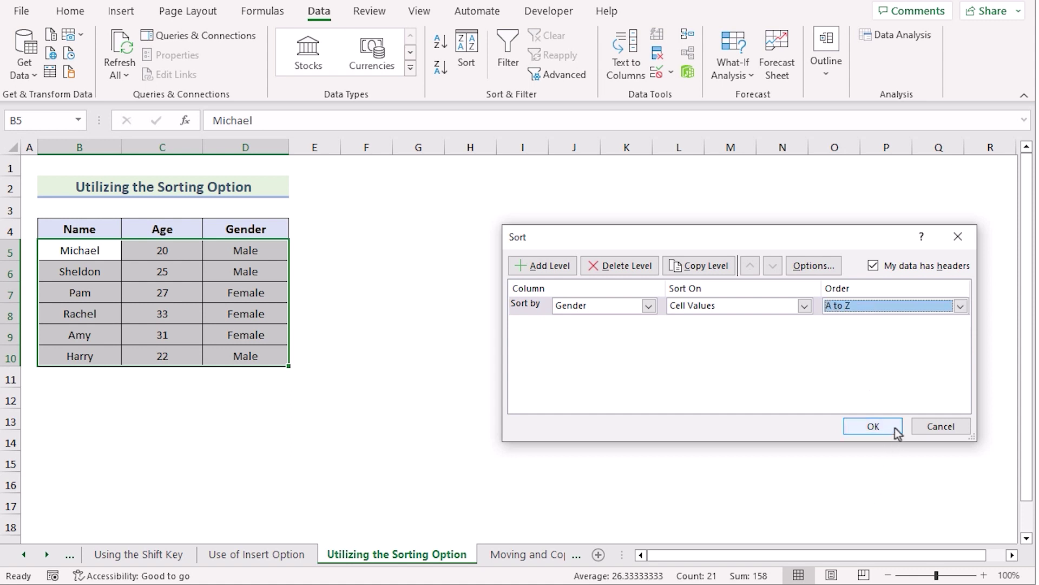
pyautogui.click(895, 429)
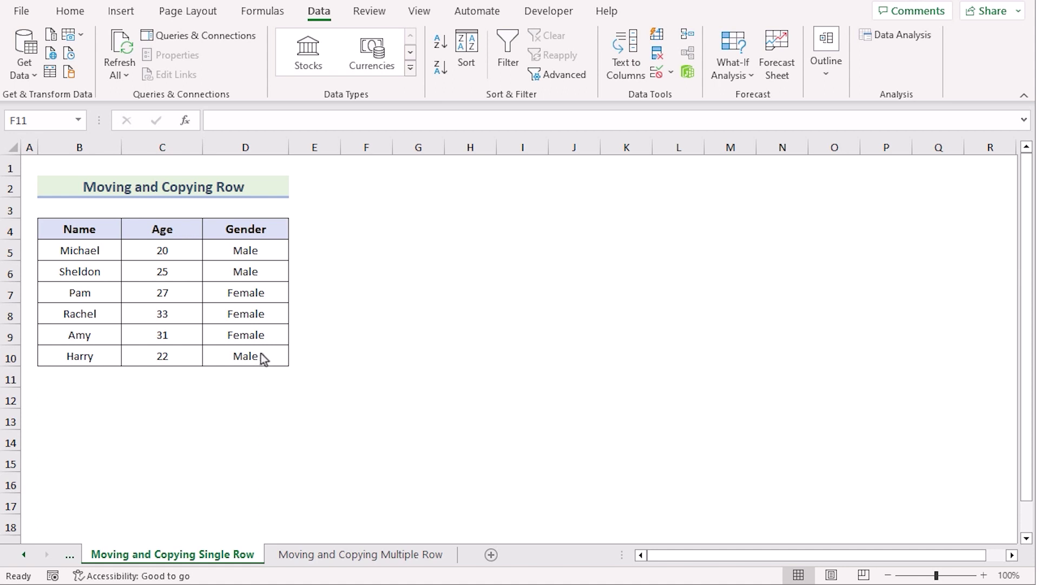
pyautogui.click(101, 289)
# Step: Insert a blank row 7 above Pam
pyautogui.click(12, 292)
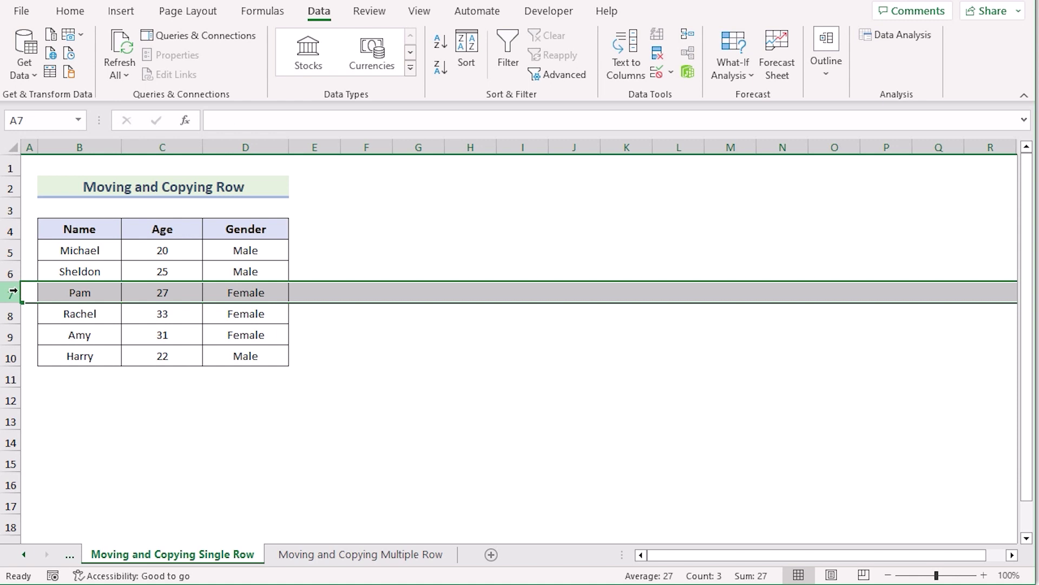
pyautogui.rightClick(12, 292)
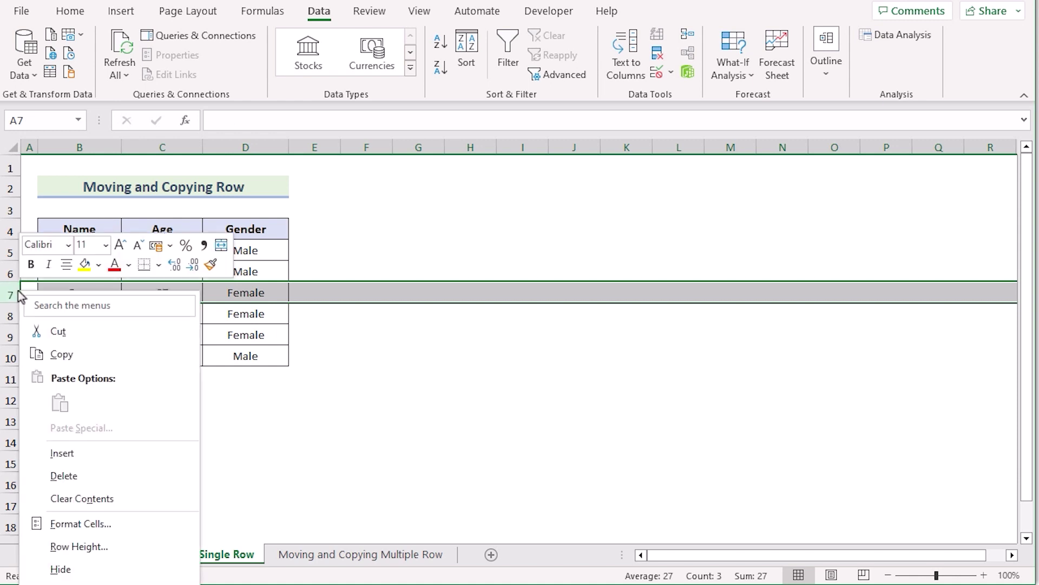
pyautogui.click(137, 452)
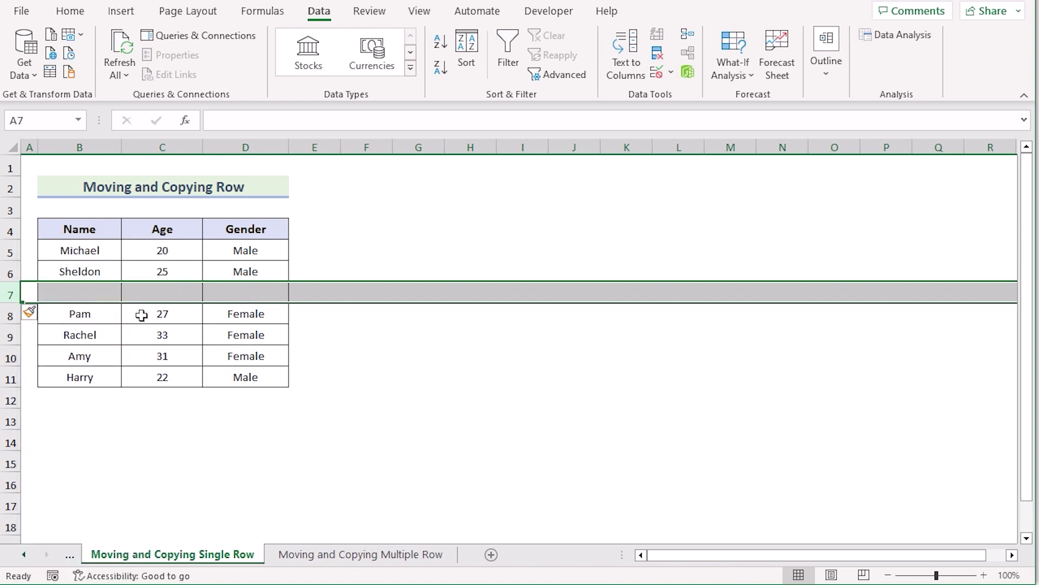
pyautogui.click(245, 292)
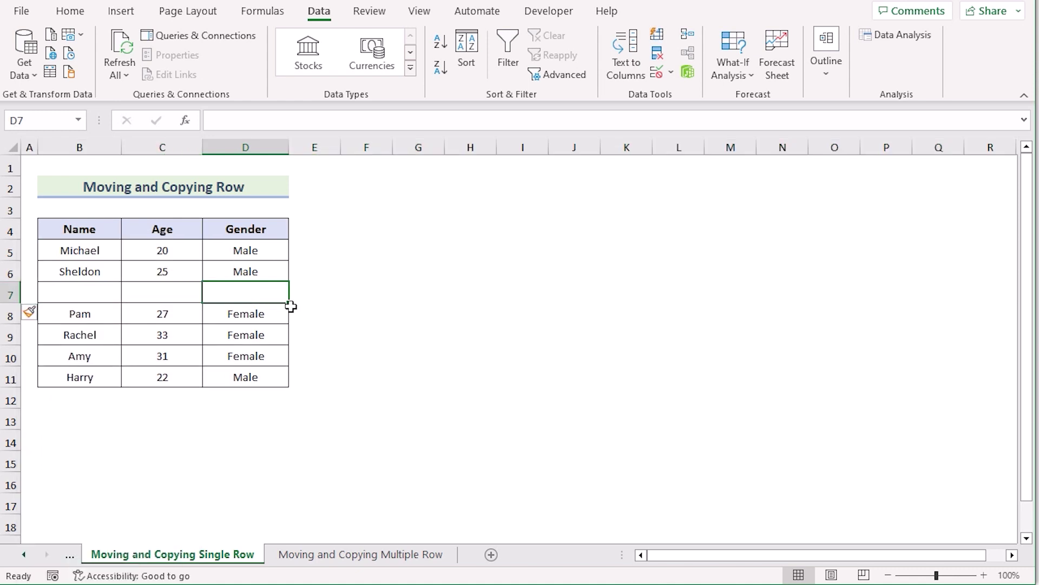
# Step: Cut Harry's record B11:D11 and paste it into the blank row 7
pyautogui.click(85, 378)
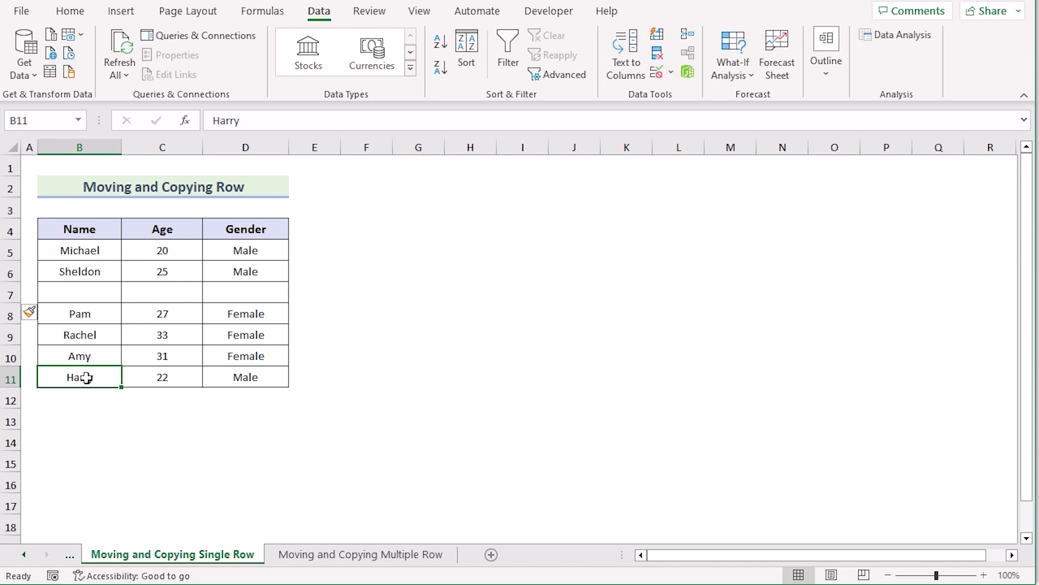
pyautogui.keyDown('shift'); pyautogui.click(248, 379); pyautogui.keyUp('shift')
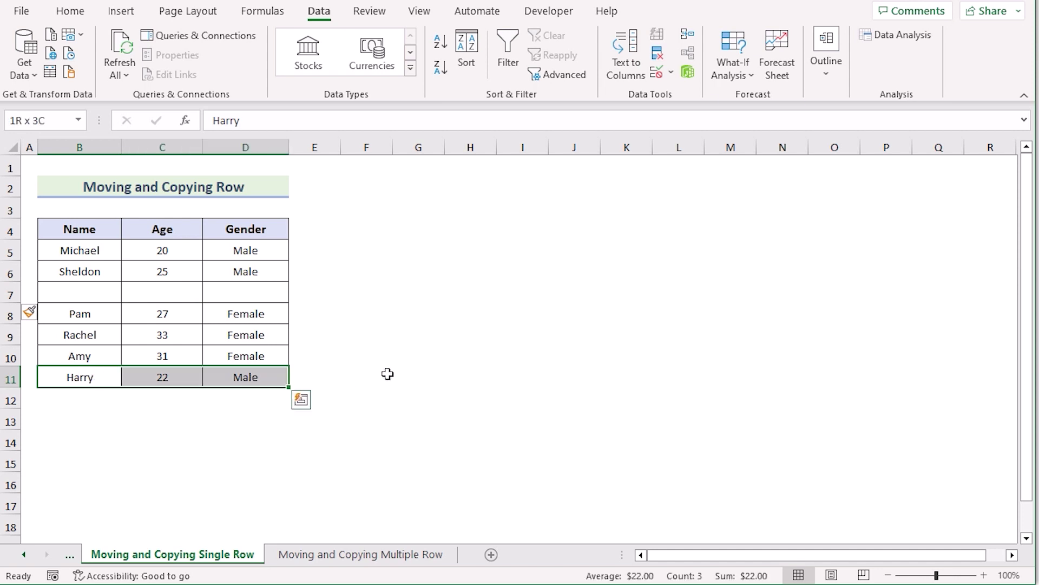
pyautogui.hotkey('ctrl', 'x')
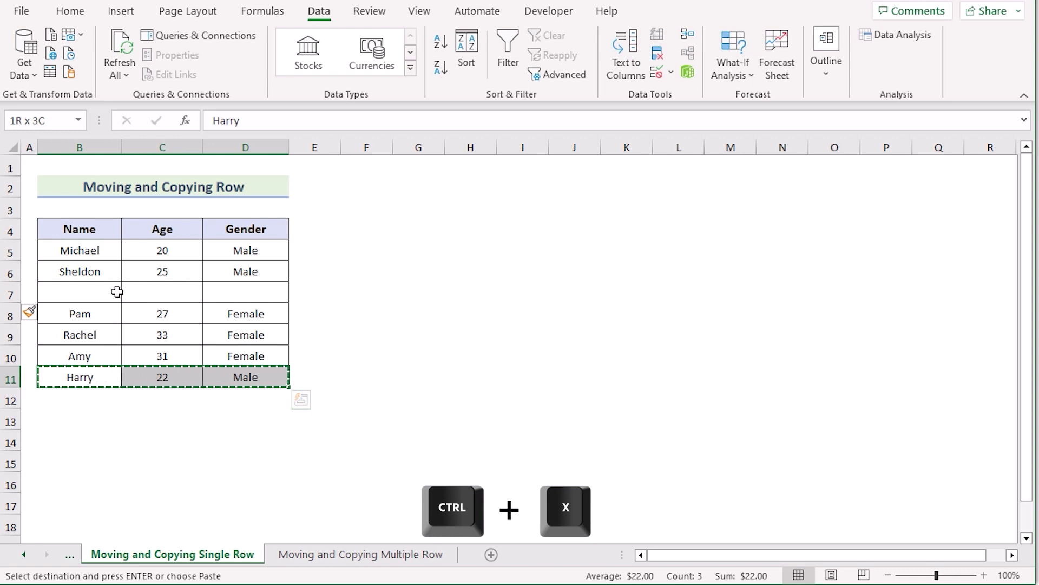
pyautogui.click(74, 292)
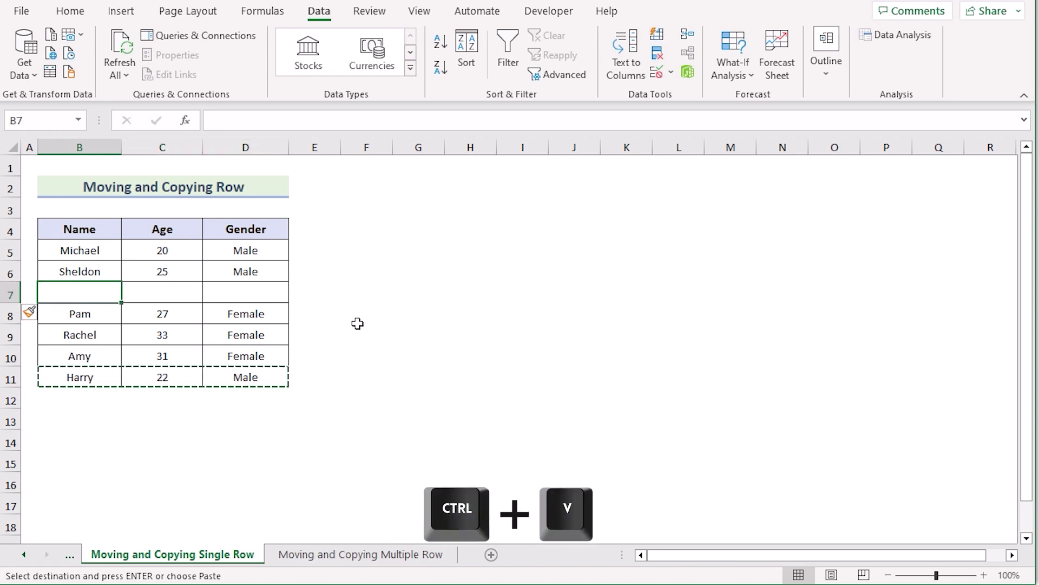
pyautogui.hotkey('ctrl', 'v')
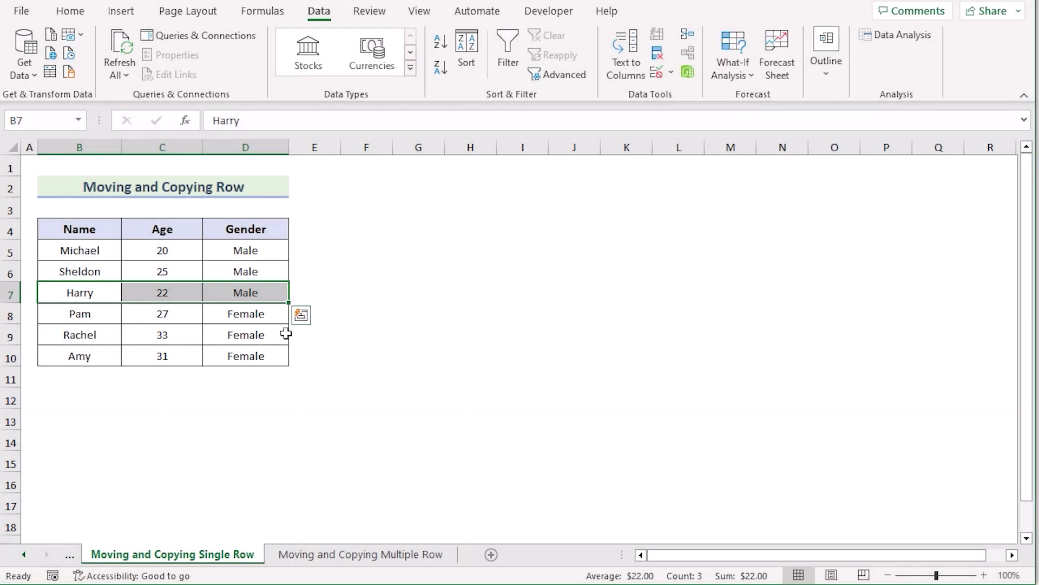
pyautogui.press('Escape')
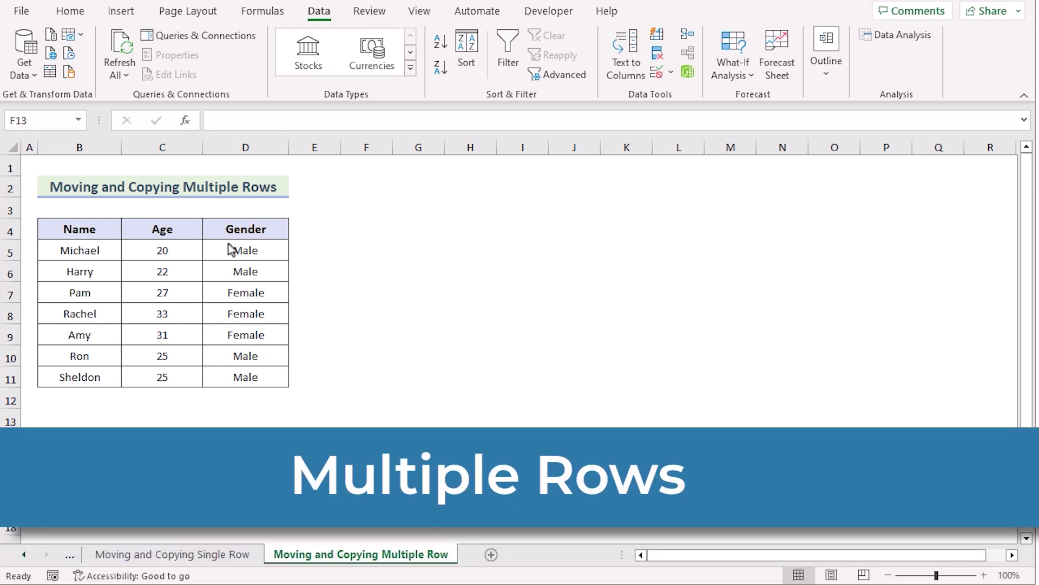
# Step: Insert two blank rows at rows 7–8 above Pam
pyautogui.click(105, 297)
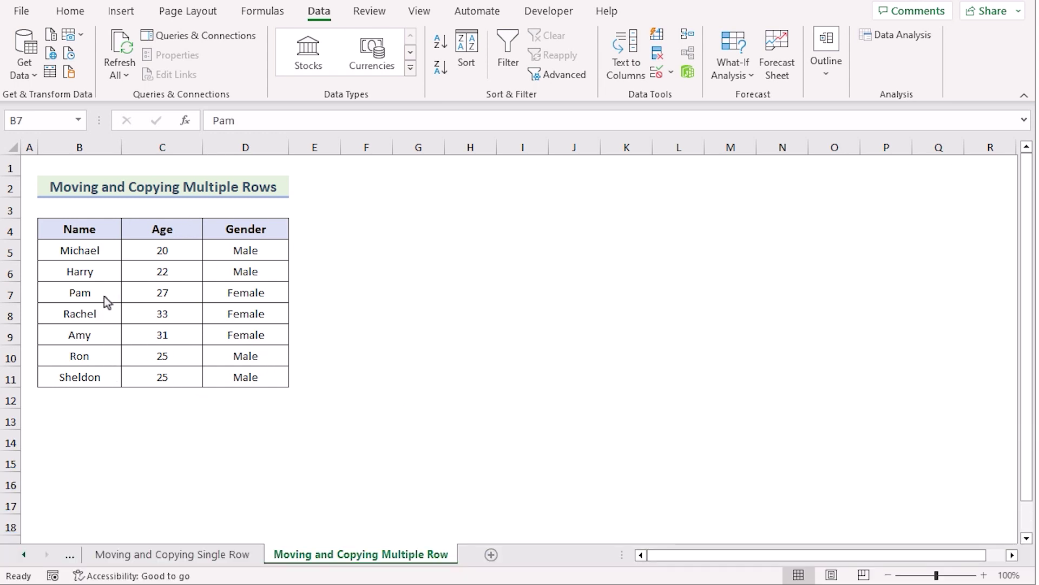
pyautogui.moveTo(10, 293); pyautogui.dragTo(9, 310)
pyautogui.rightClick(12, 296)
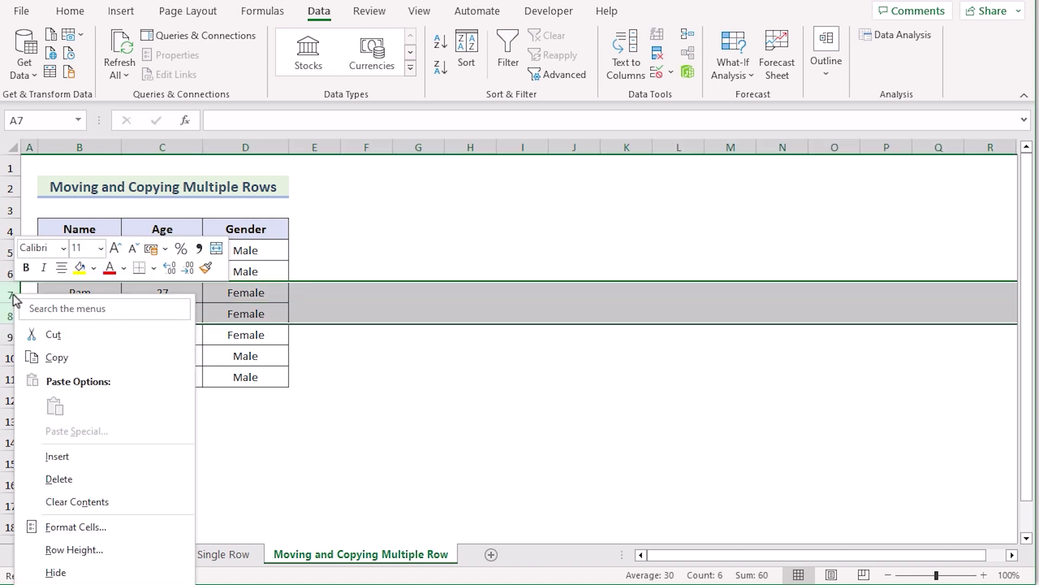
pyautogui.click(99, 457)
# Step: Cut the Ron and Sheldon records B12:D13 and paste them at B7
pyautogui.click(93, 291)
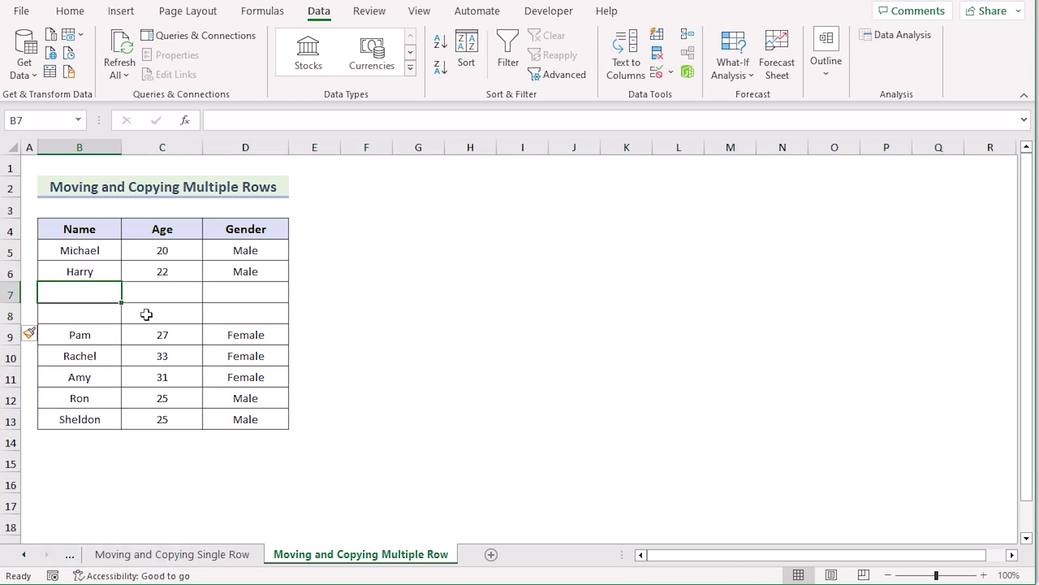
pyautogui.moveTo(85, 406); pyautogui.dragTo(242, 420)
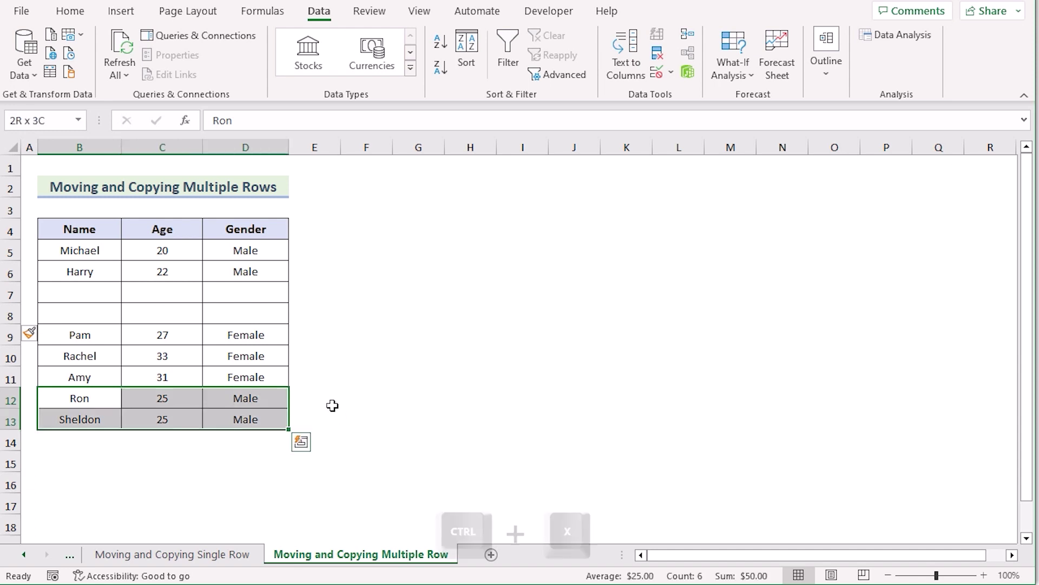
pyautogui.hotkey('ctrl', 'x')
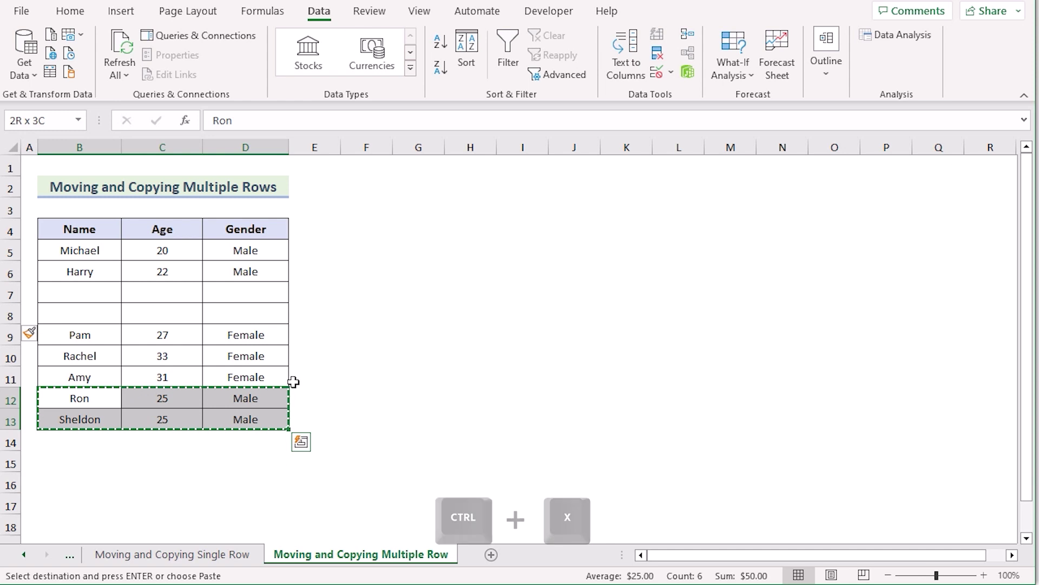
pyautogui.click(93, 293)
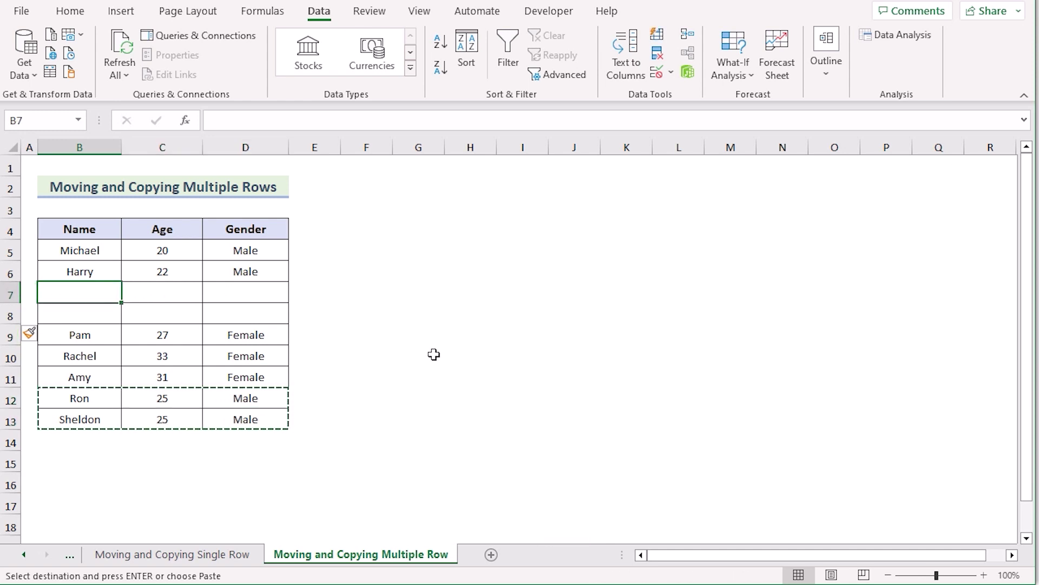
pyautogui.hotkey('ctrl', 'v')
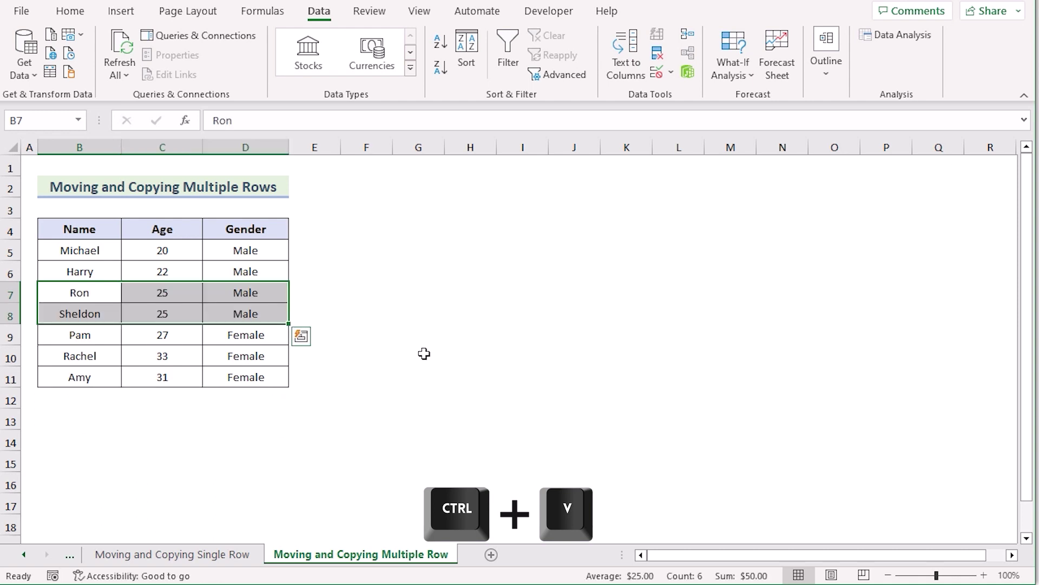